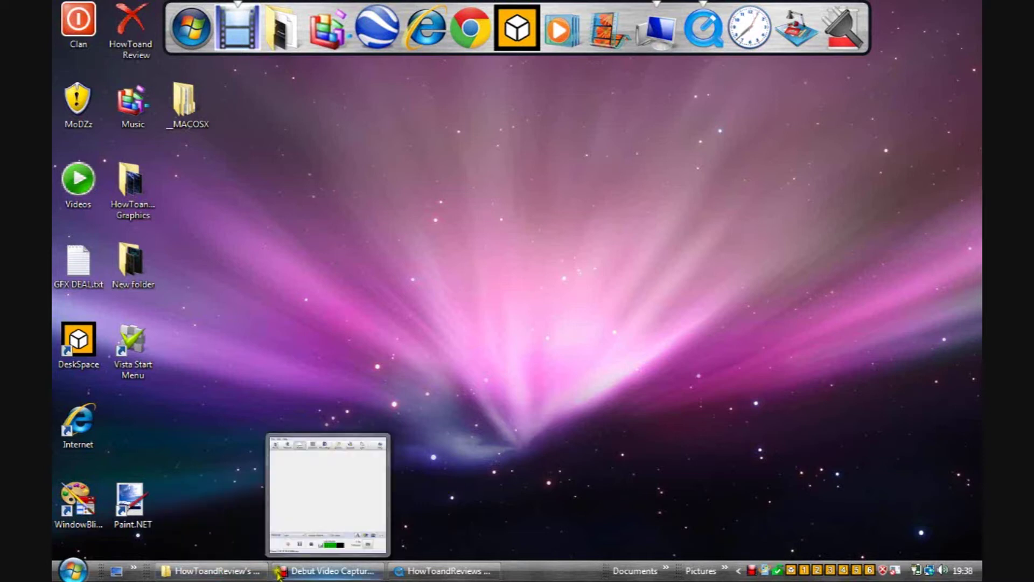
Open the DW2.jpg wallpaper from the HowToandReview's Graphics folder in Photo Gallery
left_click(210, 570)
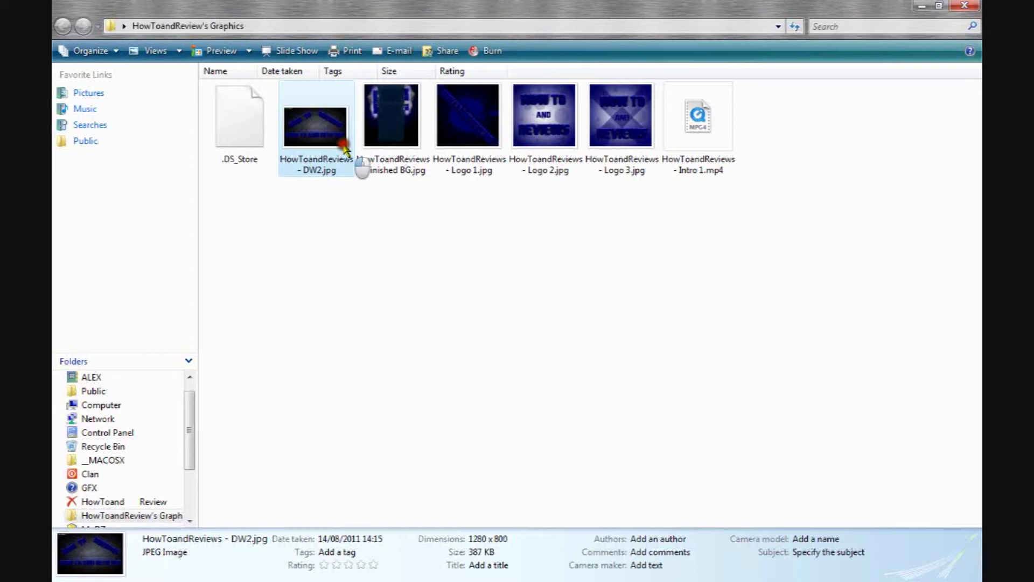
double_click(315, 129)
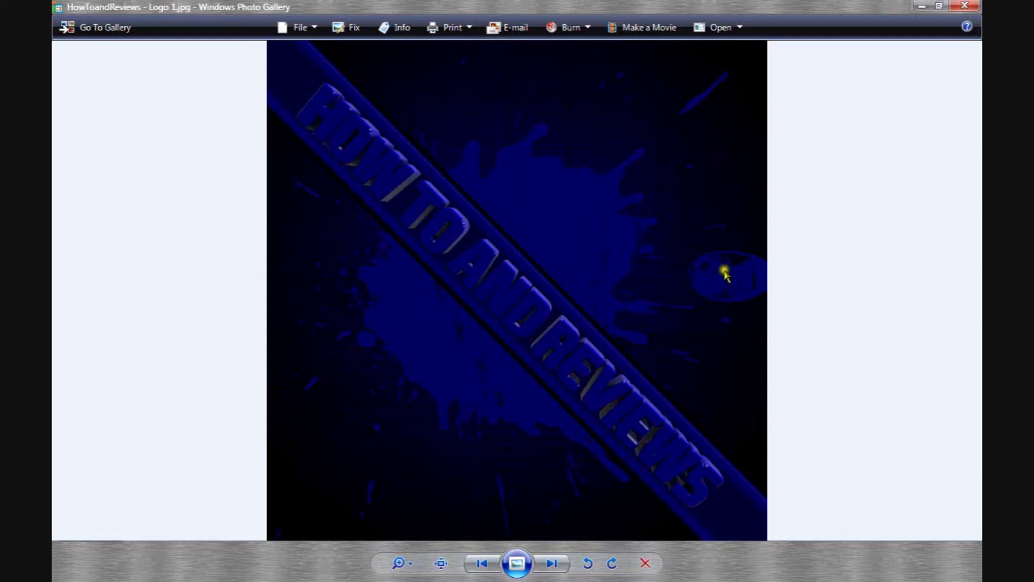
Advance through Logo 2 and Logo 3 in Photo Gallery
left_click(553, 563)
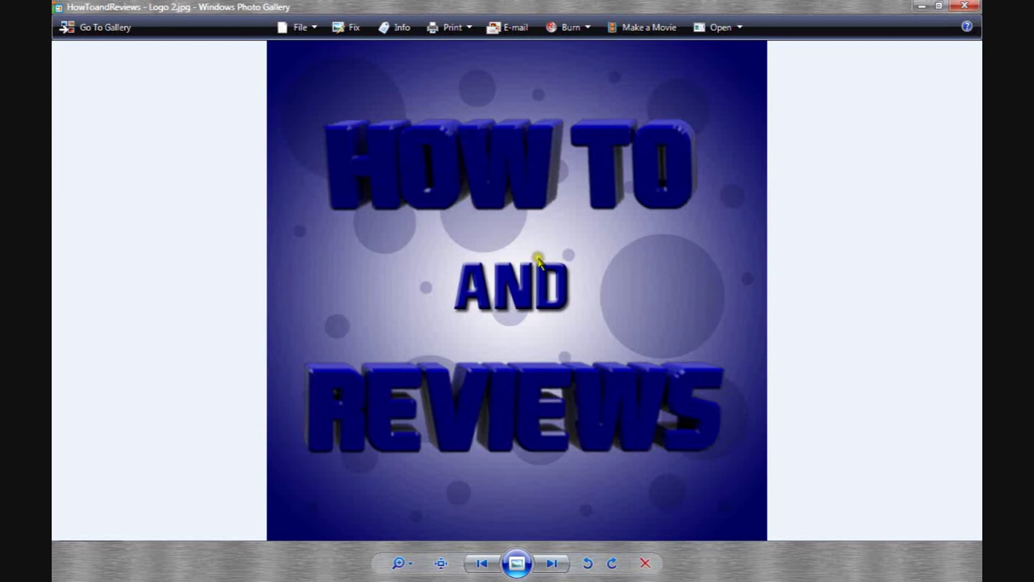
left_click(555, 564)
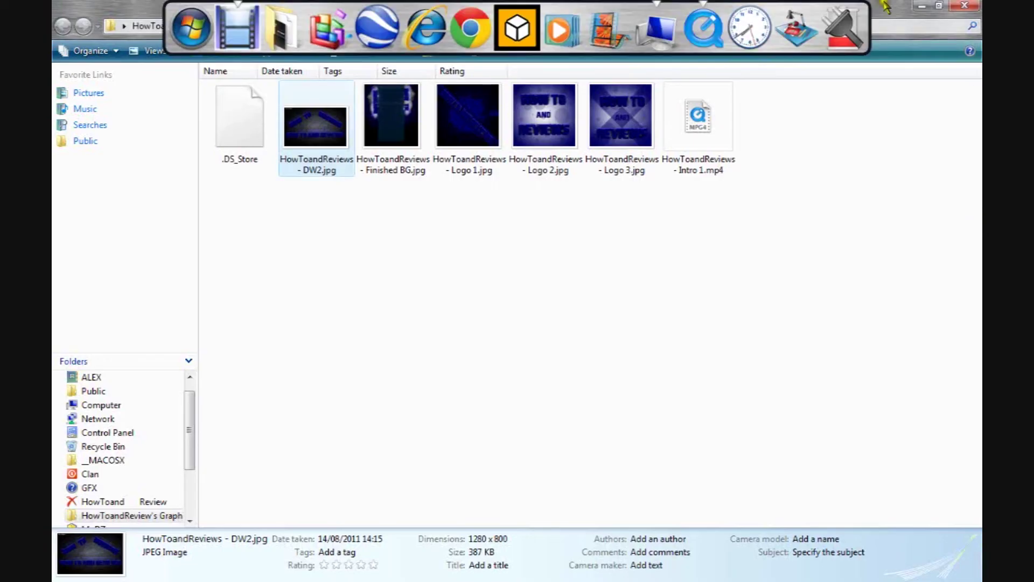
Minimize Explorer, play the blue 3D intro video in QuickTime, then minimize QuickTime
left_click(922, 6)
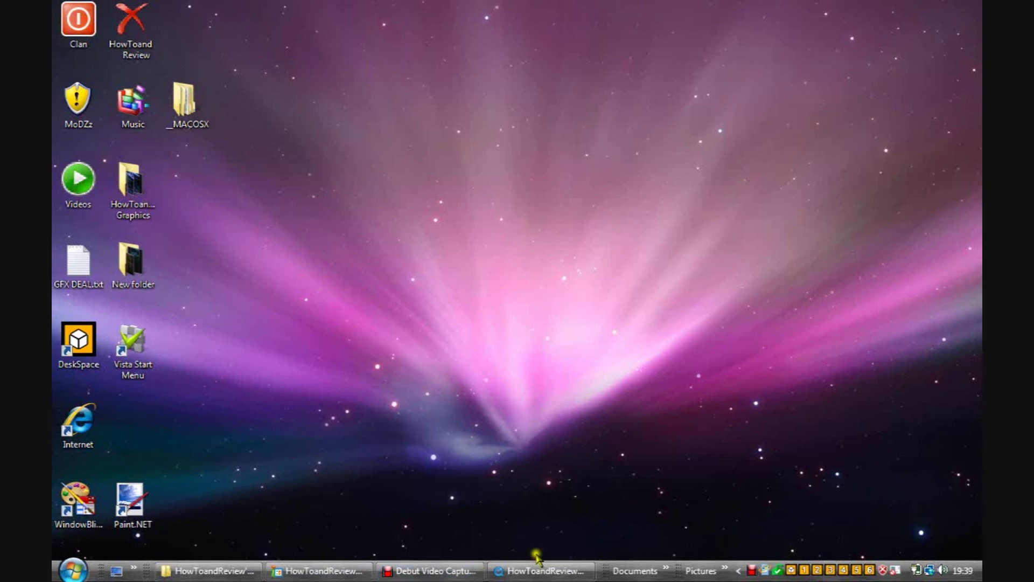
left_click(540, 571)
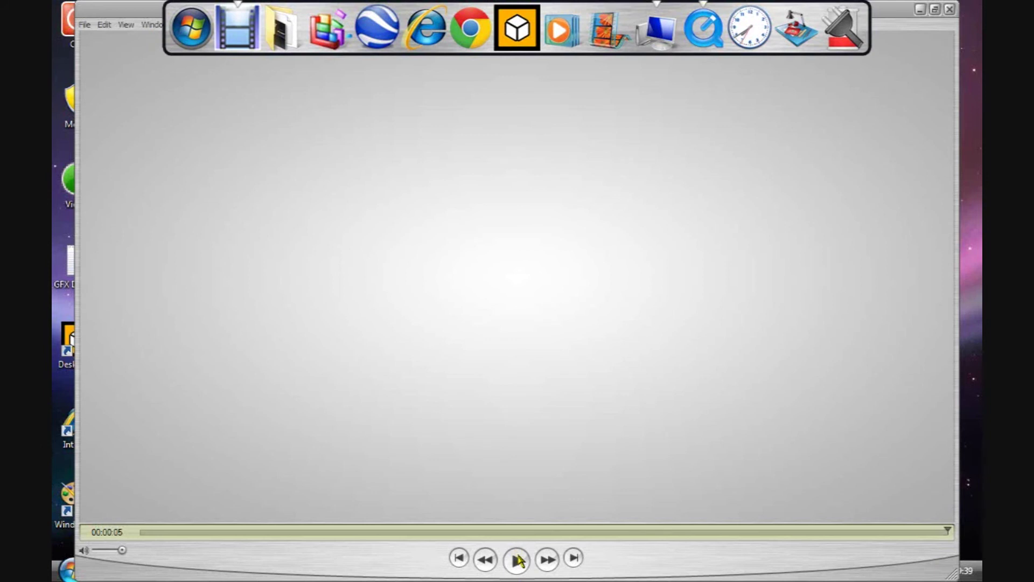
left_click(518, 560)
left_click(921, 12)
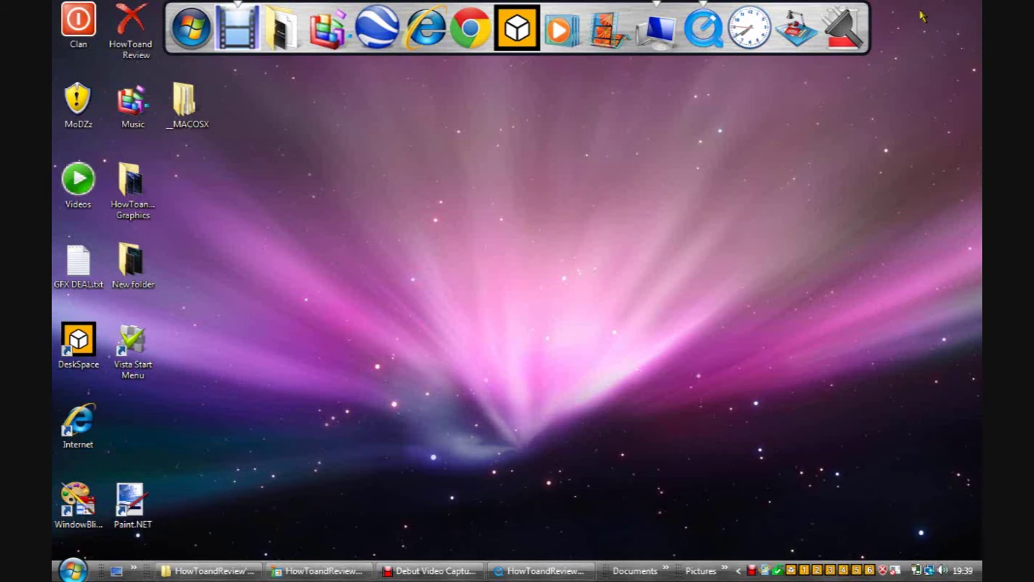